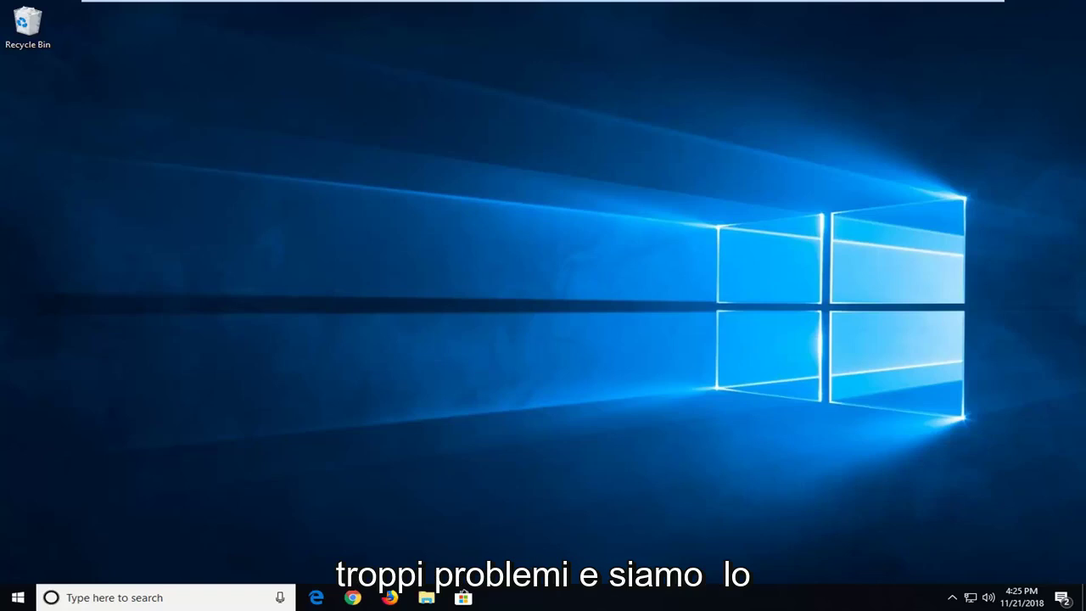
Search the Start menu for 'services' and pick the Services desktop app result
click(17, 598)
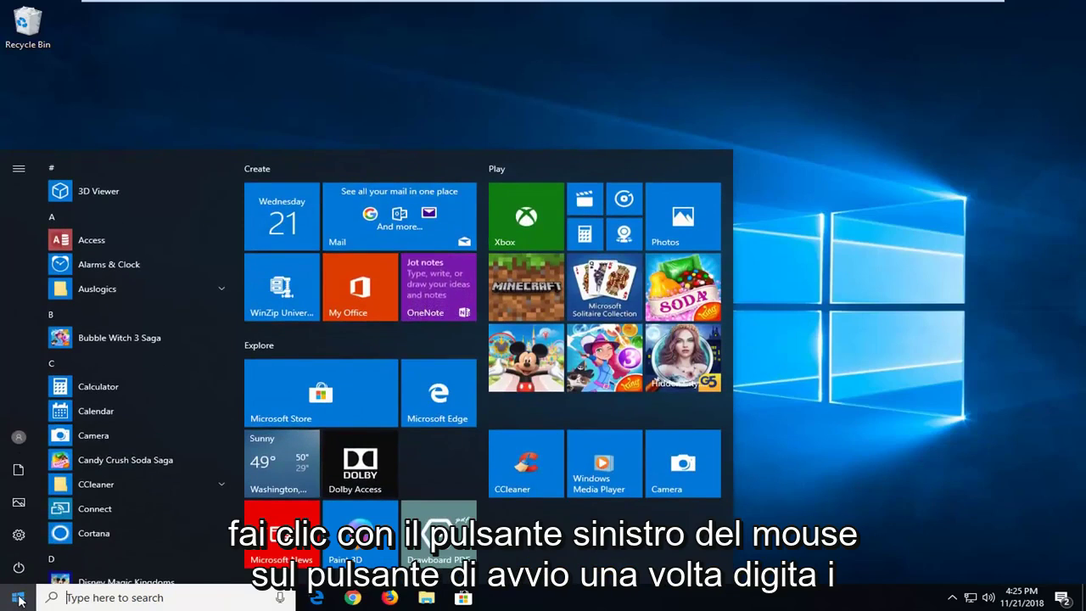
text(servic)
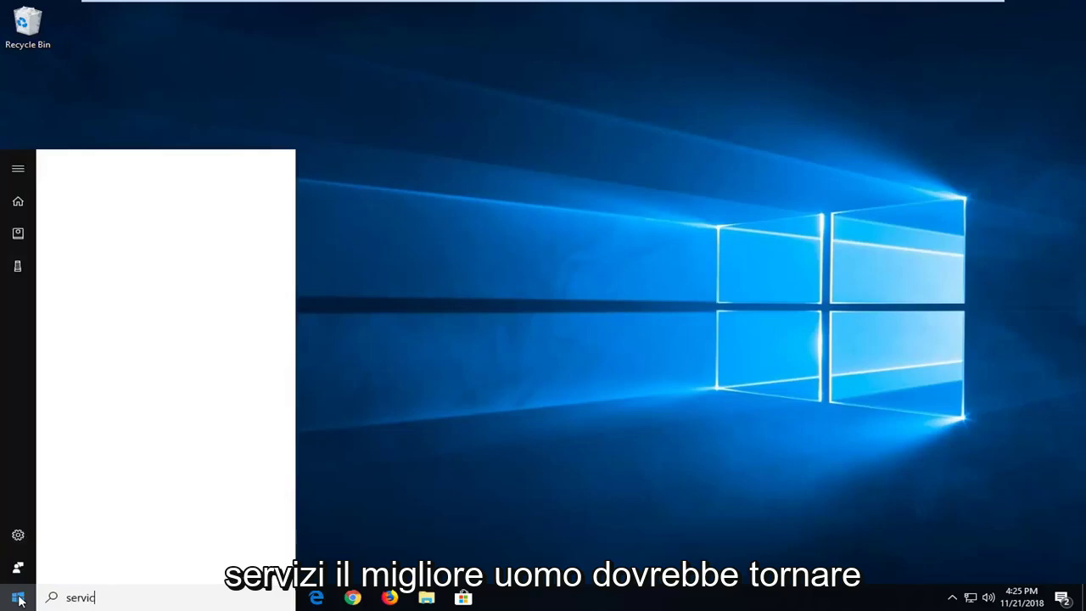
text(es)
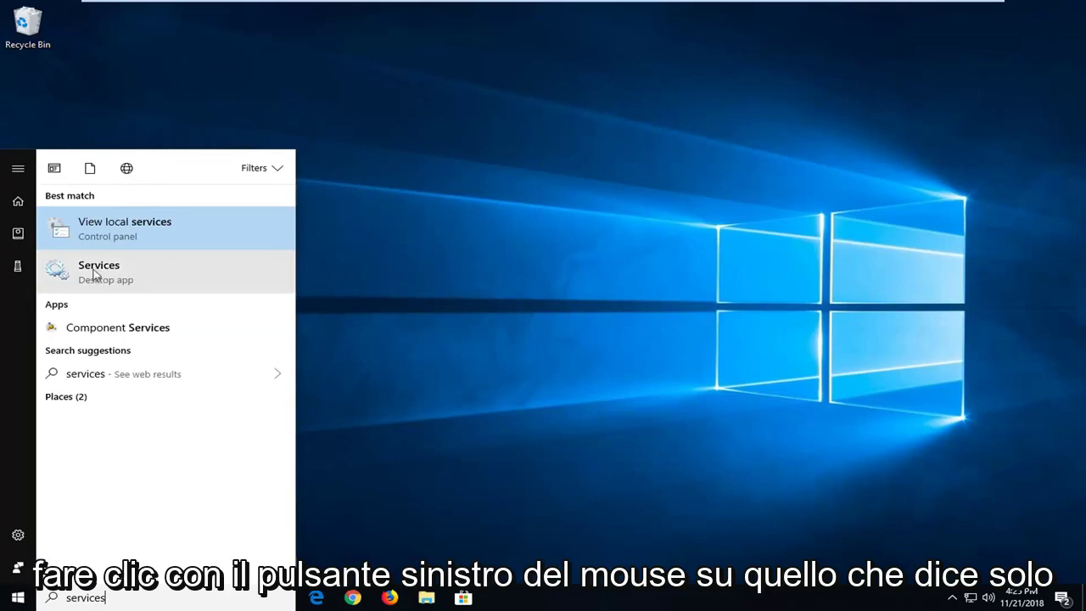
click(104, 280)
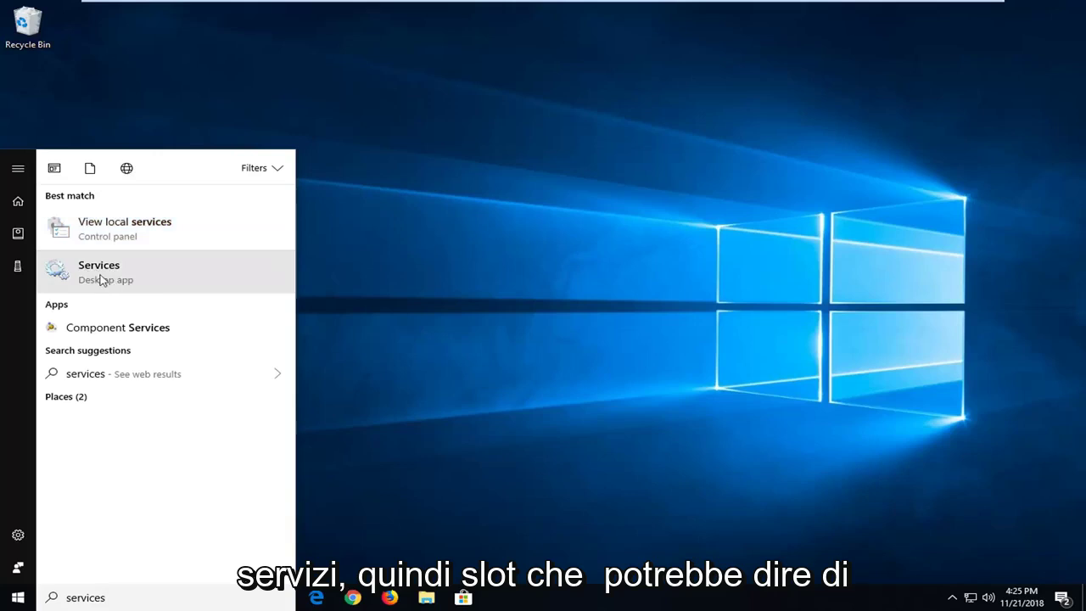
Confirm DCOM Server Process Launcher shows Automatic startup and Running status, then close its properties
click(191, 283)
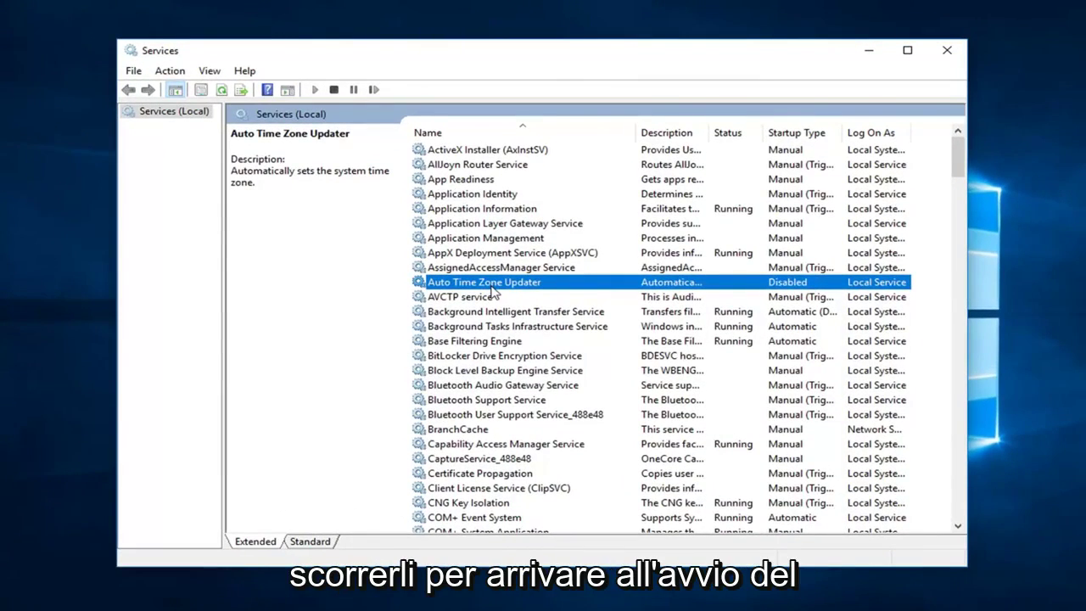
scroll(492, 293, down, 2)
scroll(491, 331, down, 4)
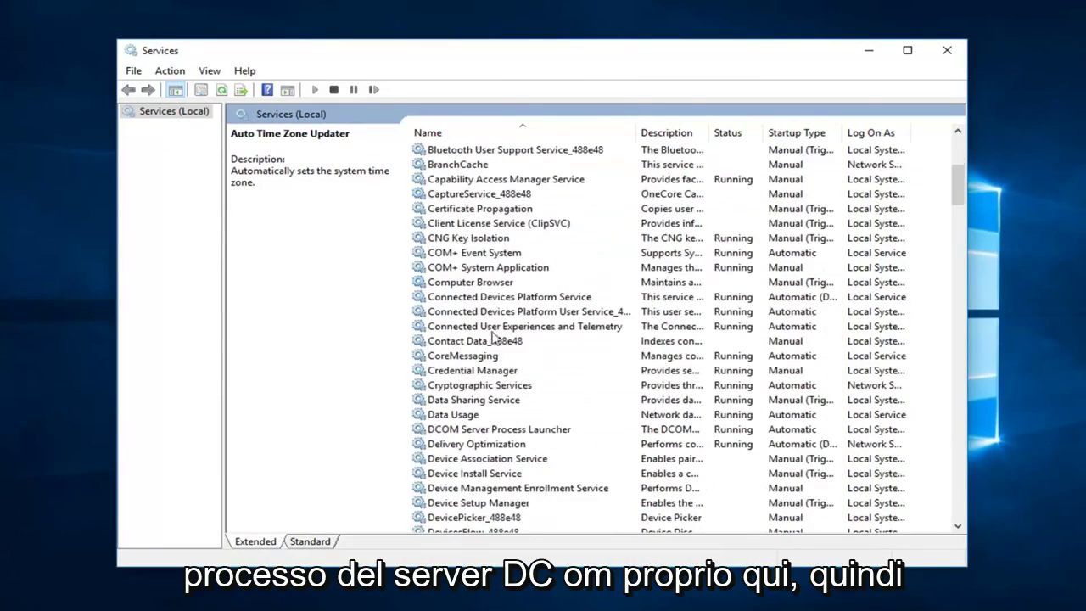
scroll(479, 365, down, 3)
click(453, 299)
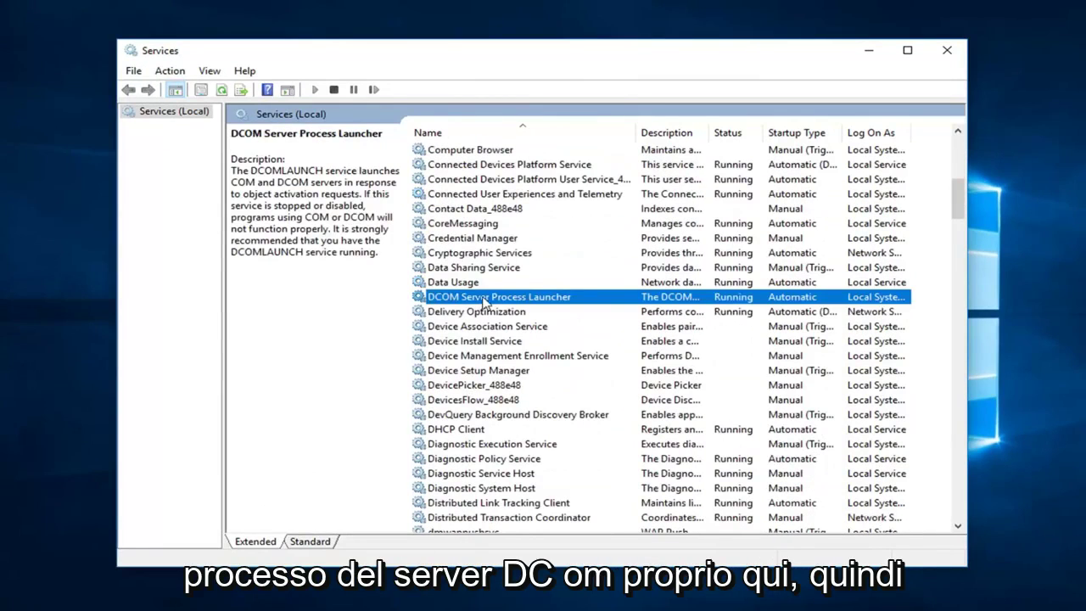
double_click(483, 298)
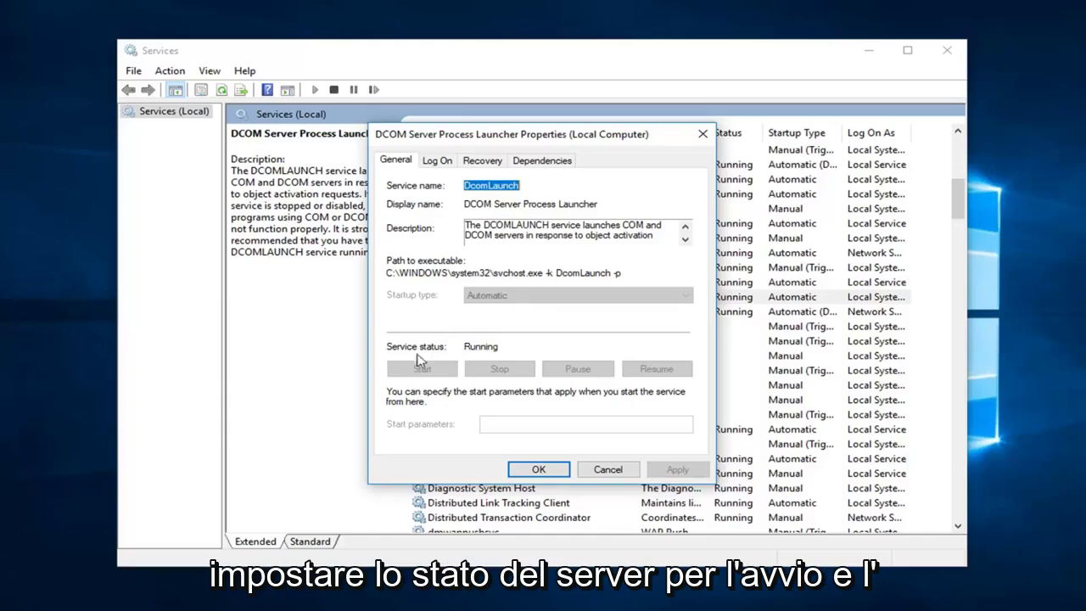
click(538, 469)
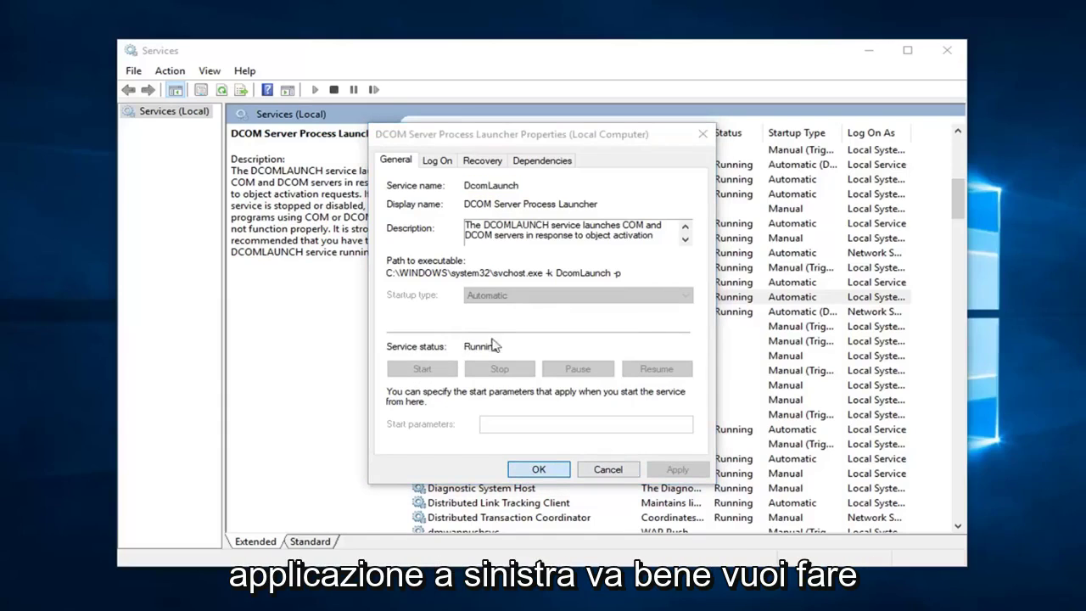
Check that the Remote Procedure Call (RPC) service is already running and Automatic
scroll(471, 414, down, 3)
scroll(471, 414, down, 9)
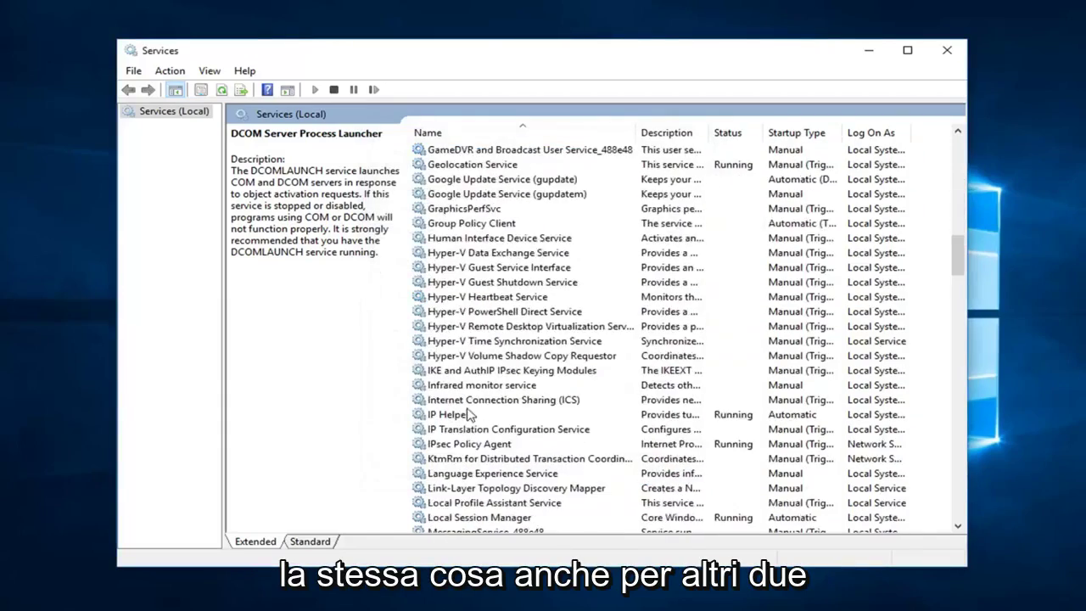
scroll(471, 414, down, 9)
scroll(471, 414, down, 6)
scroll(471, 414, down, 2)
scroll(467, 415, down, 4)
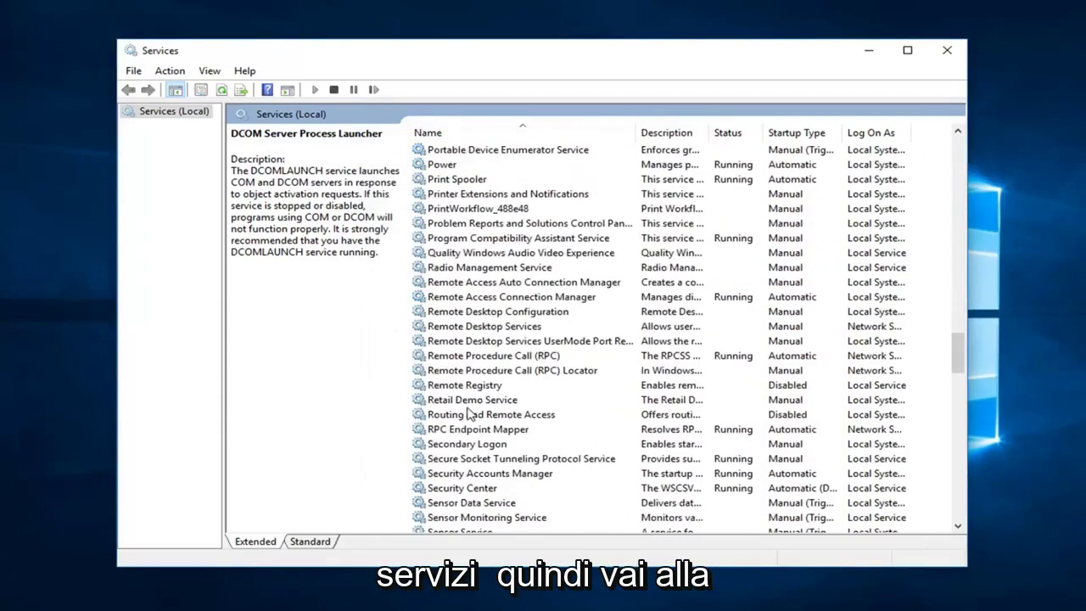
click(473, 358)
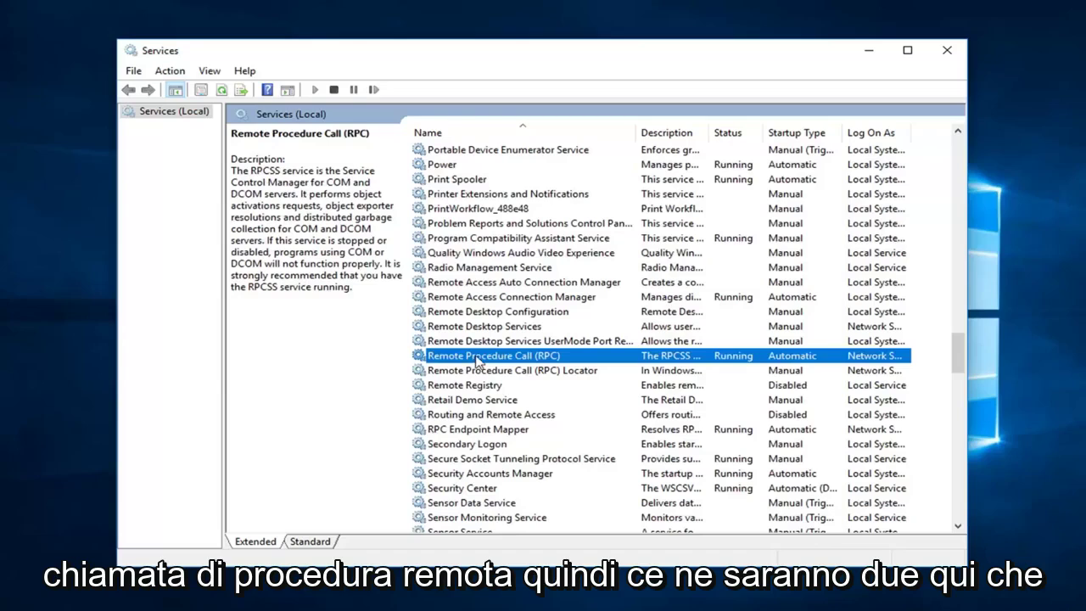
click(522, 374)
click(487, 358)
double_click(473, 358)
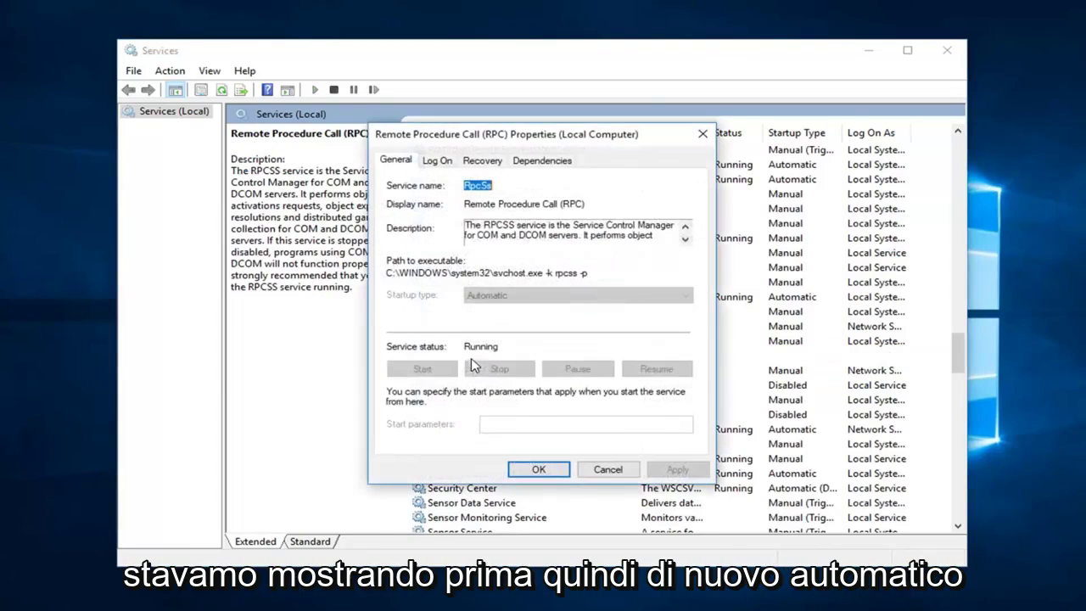
click(563, 466)
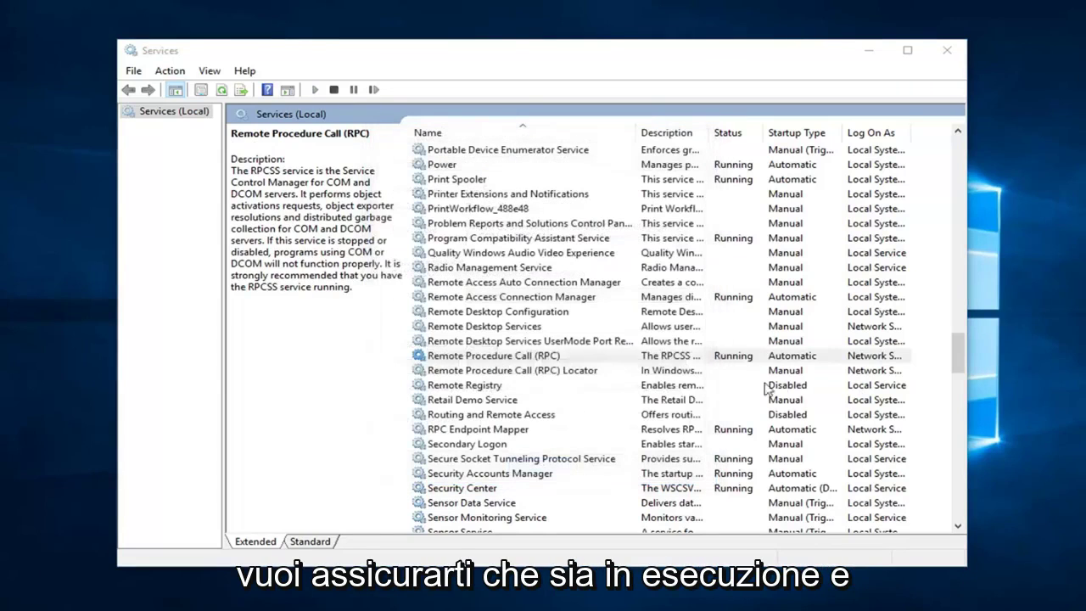
Set RPC Locator startup to Automatic, start the service, and apply the change
click(482, 372)
double_click(481, 372)
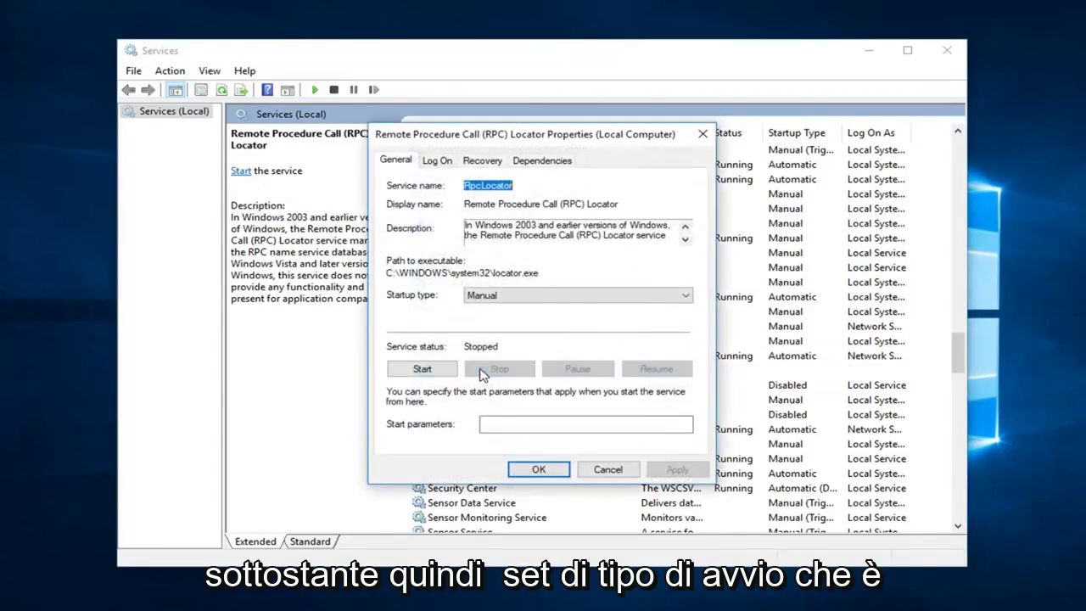
click(518, 297)
click(488, 320)
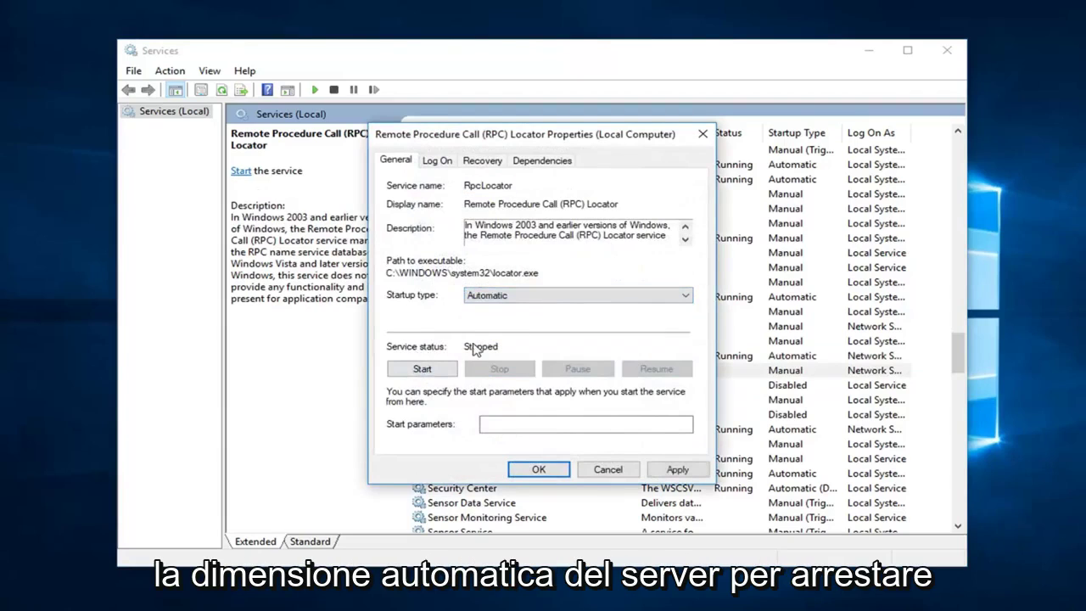
click(433, 370)
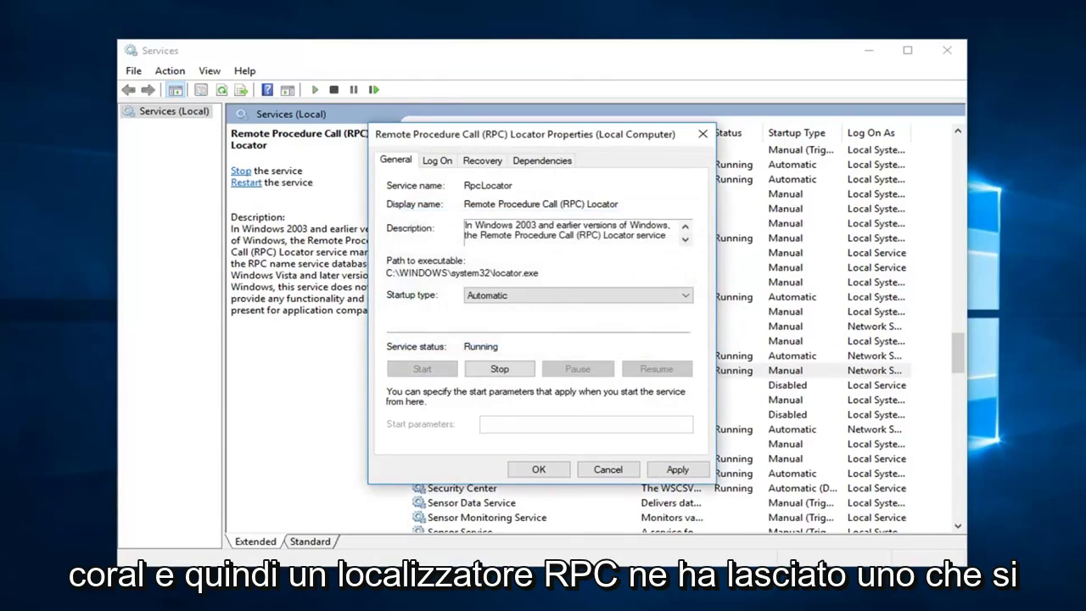
click(675, 469)
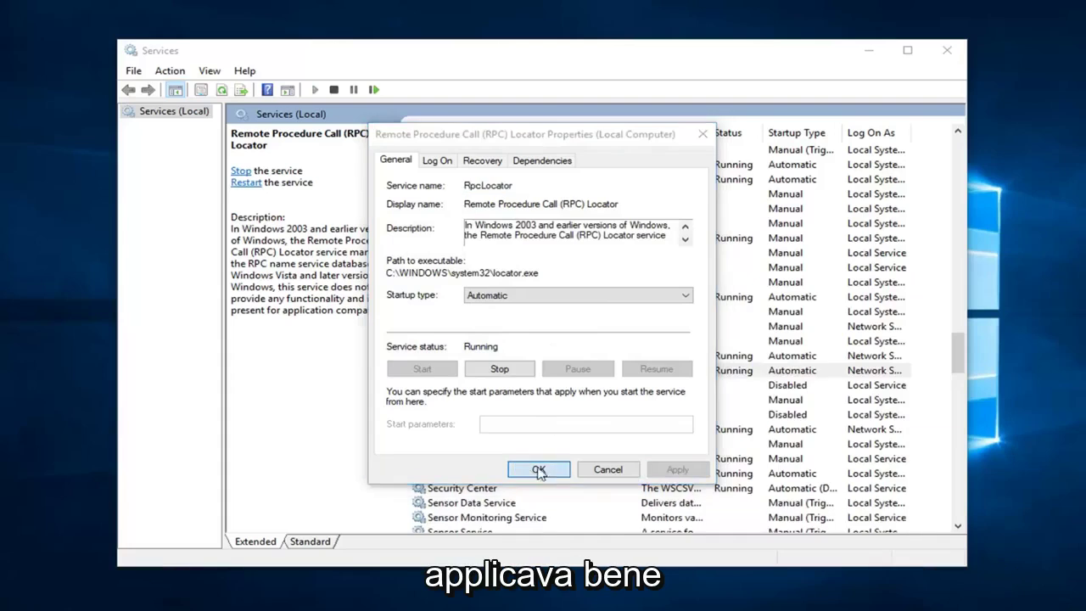
key(Return)
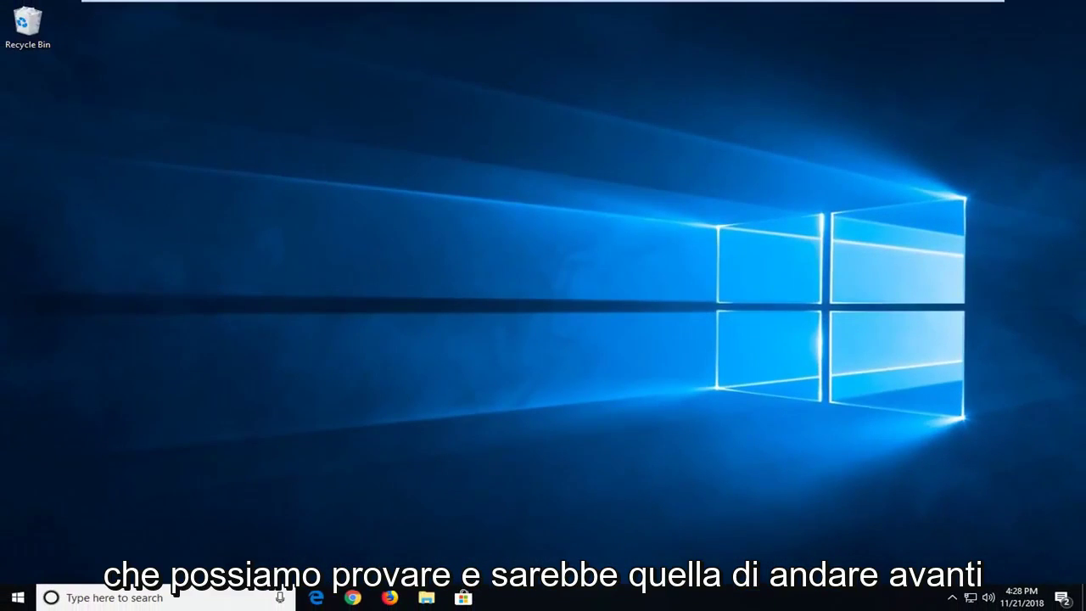
Search the Start menu for Control Panel
click(19, 598)
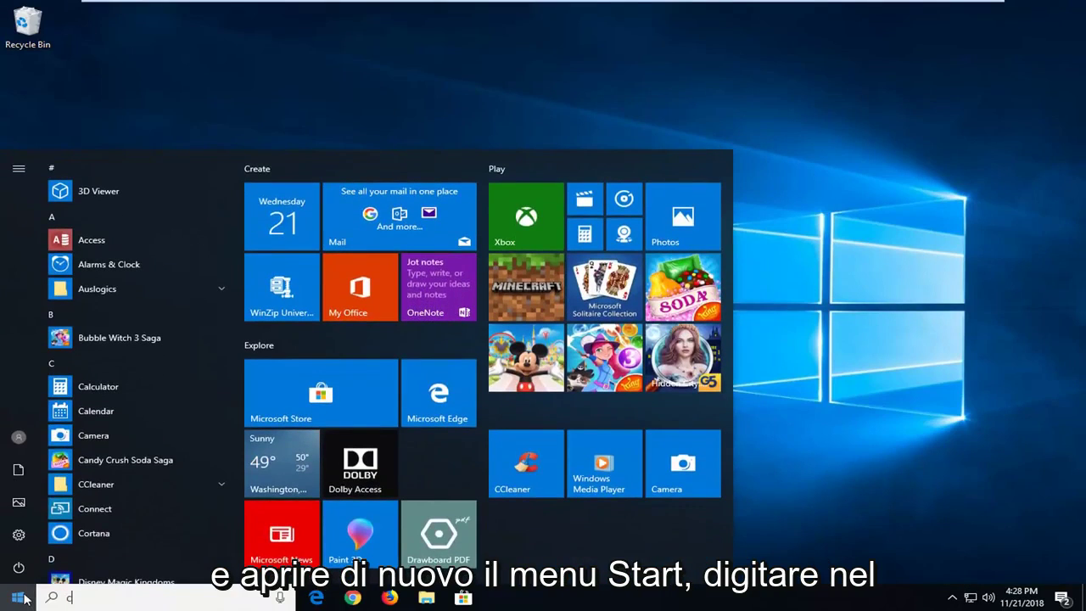
text(d)
text(ontrol pan)
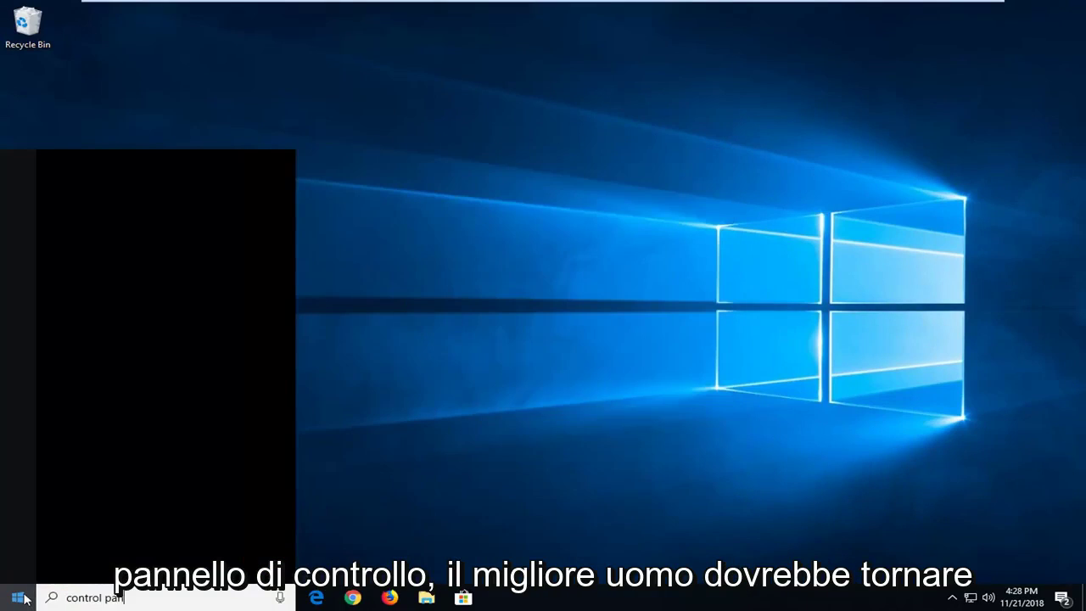
text(el)
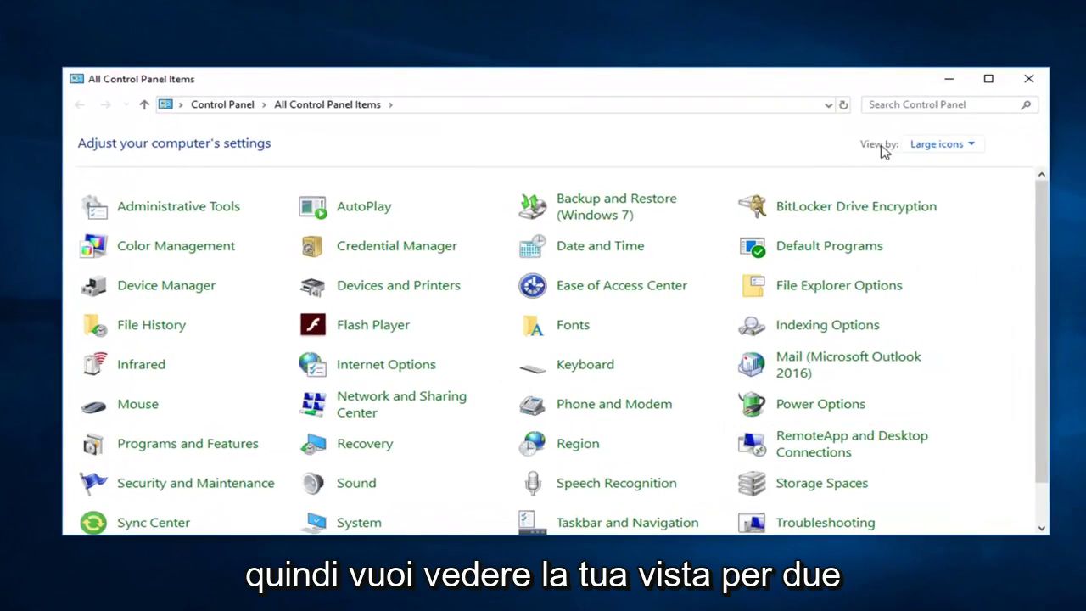
Switch Control Panel to Category view and unlock the firewall's allowed apps list under System and Security
click(934, 145)
click(933, 167)
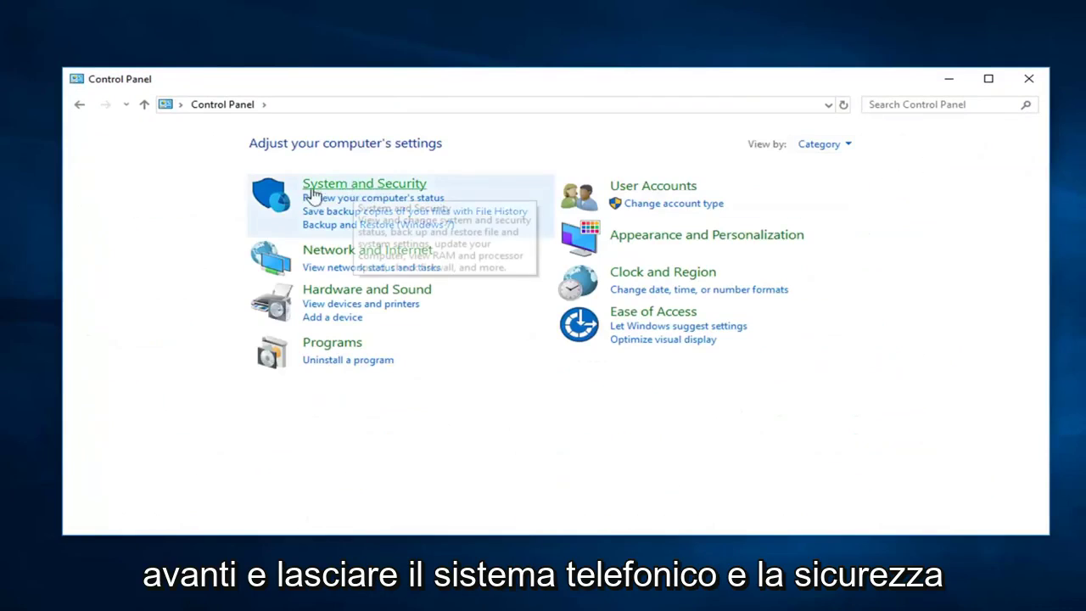
click(366, 187)
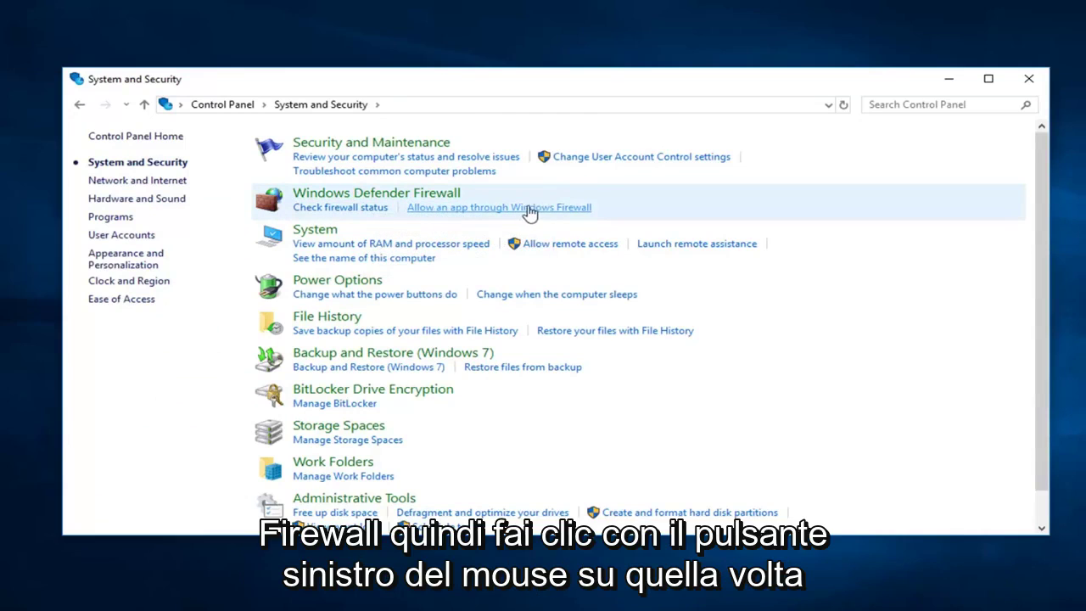
click(563, 207)
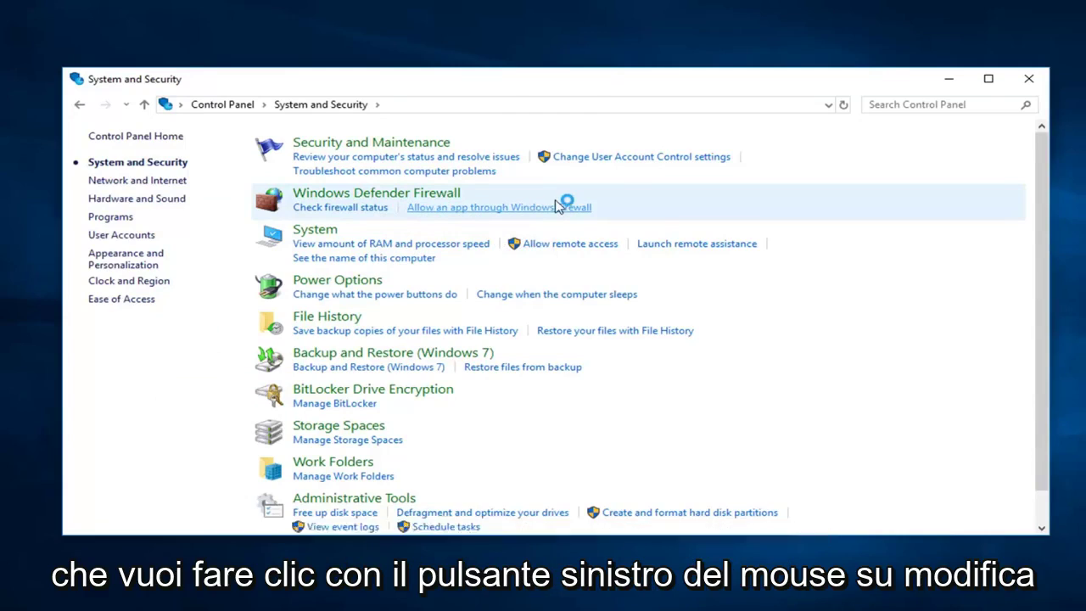
click(749, 179)
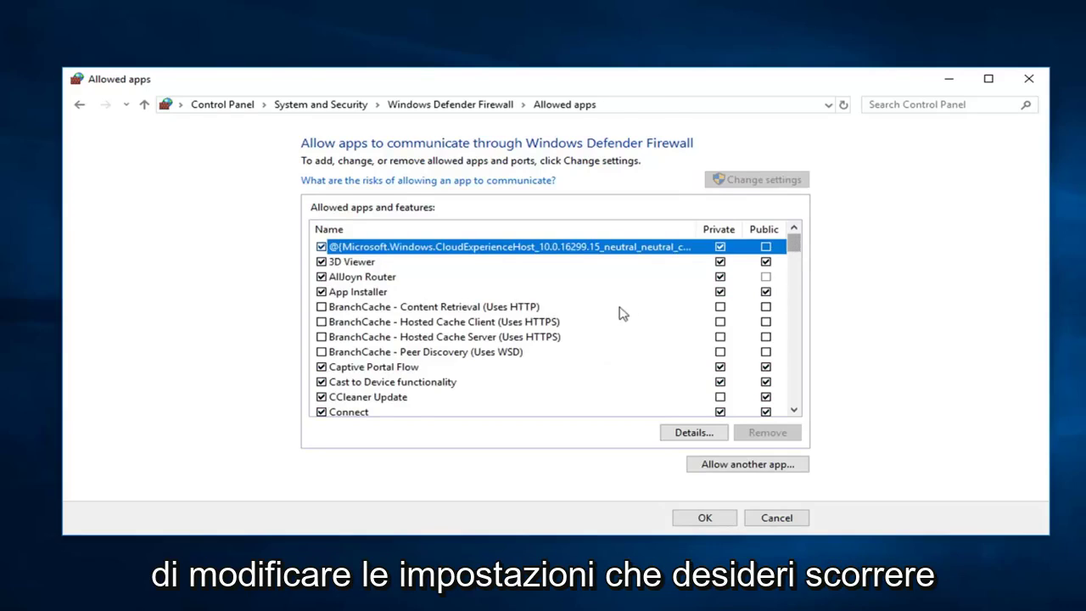
Tick the Private and Public boxes for Remote Assistance and save the firewall changes
scroll(594, 327, down, 3)
scroll(568, 331, down, 3)
scroll(543, 350, down, 3)
scroll(517, 367, down, 3)
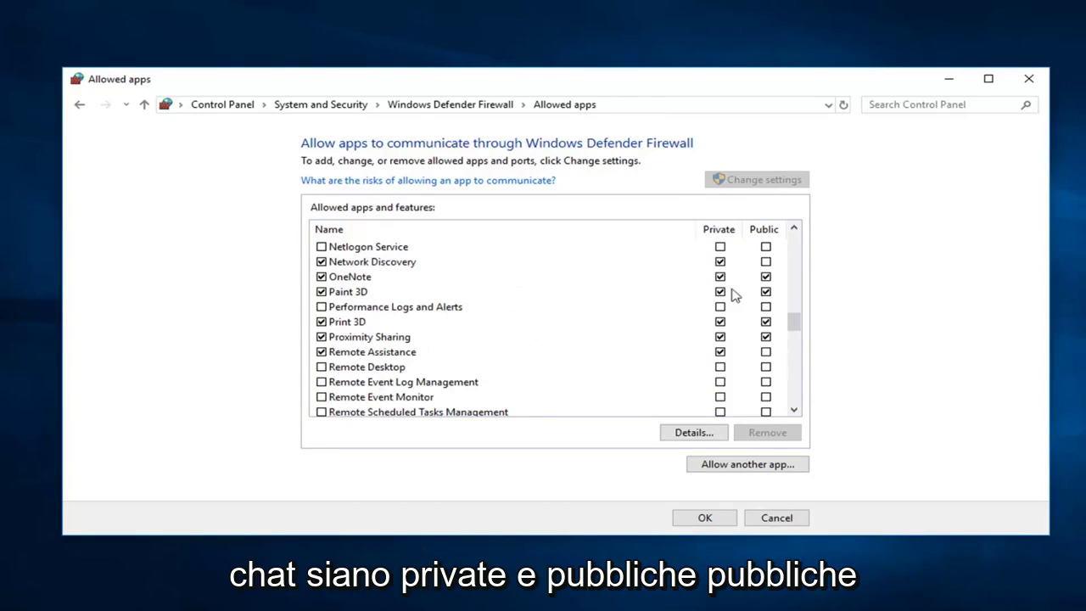
click(766, 353)
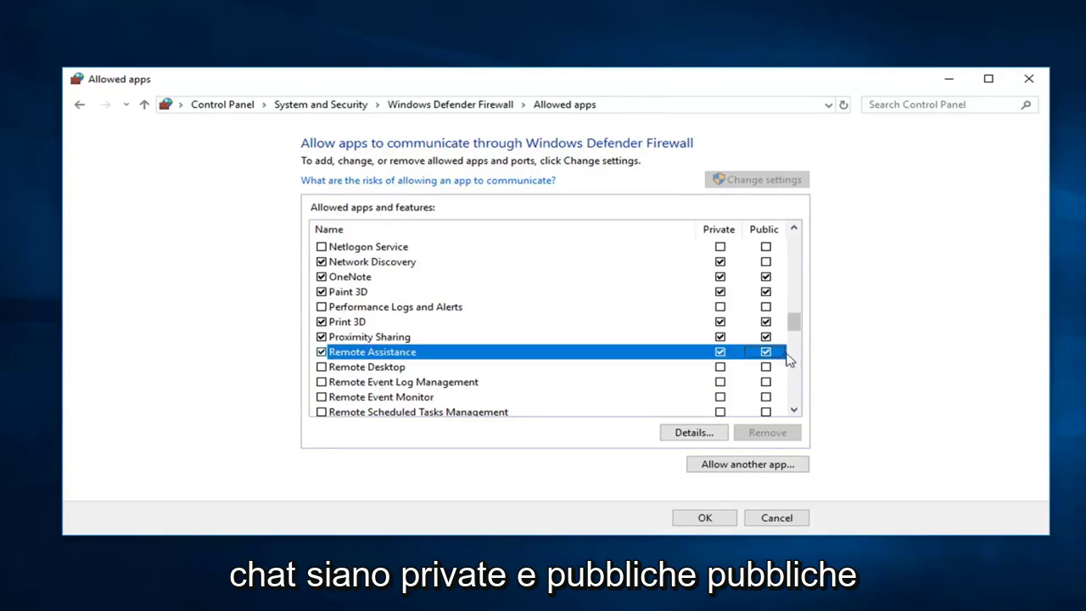
click(767, 353)
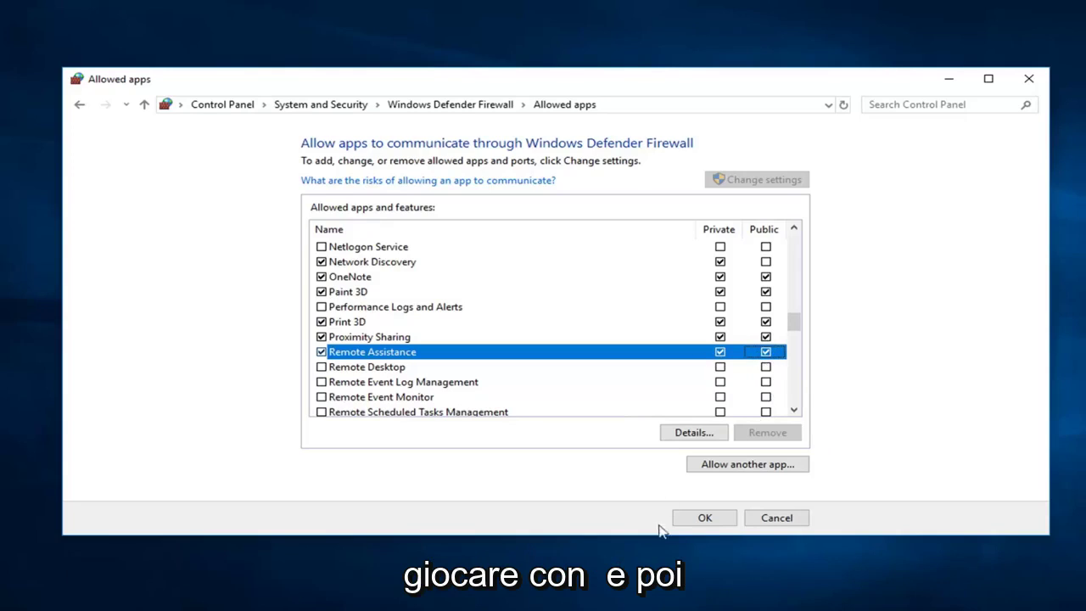
click(701, 522)
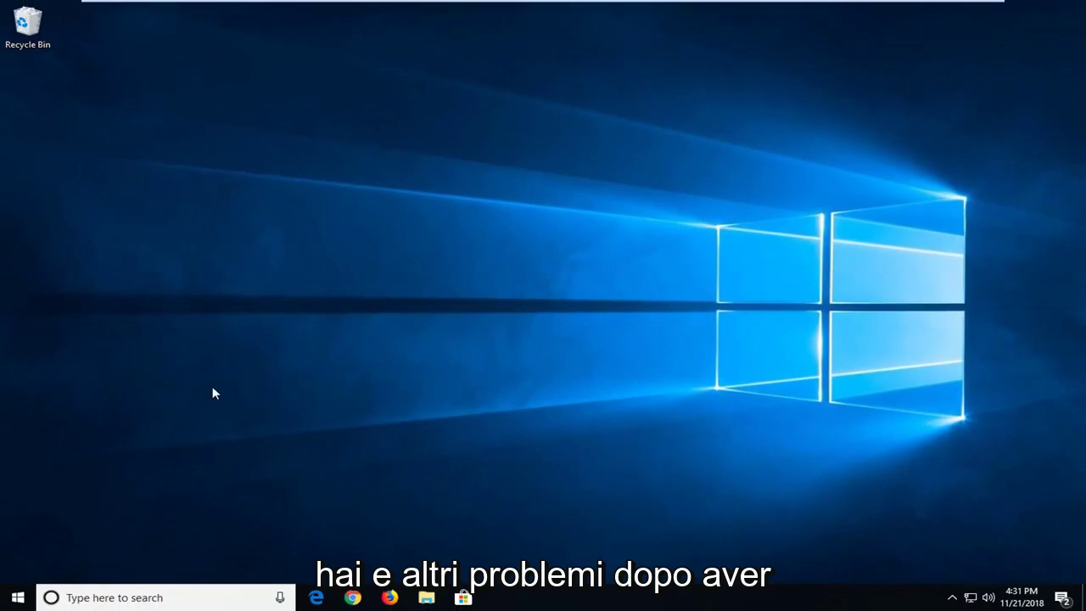
Launch System Configuration by searching 'msconfig' in the Start menu
click(19, 599)
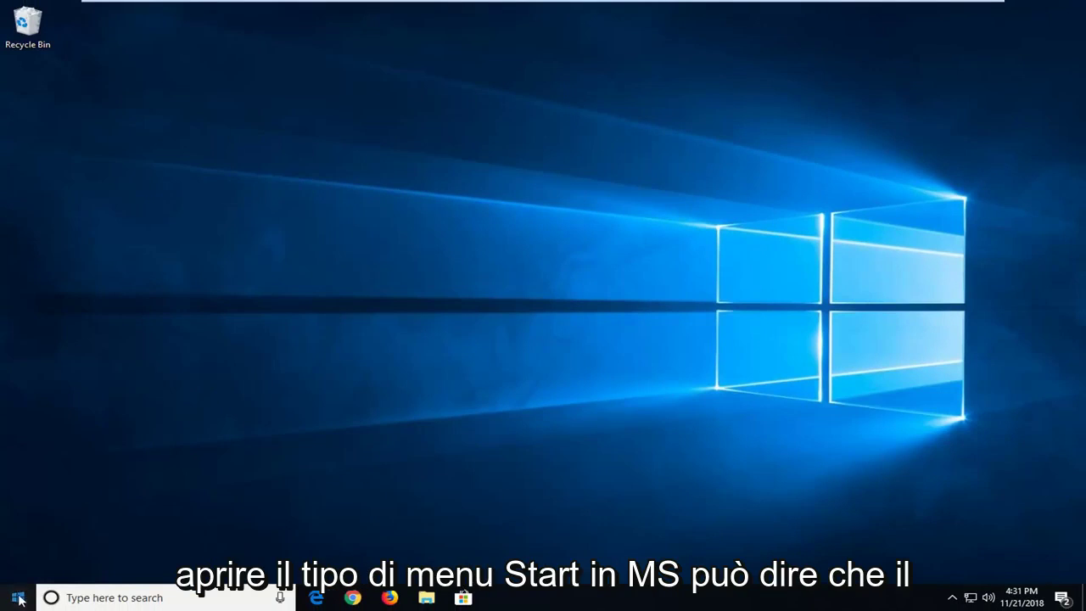
text(msconfig)
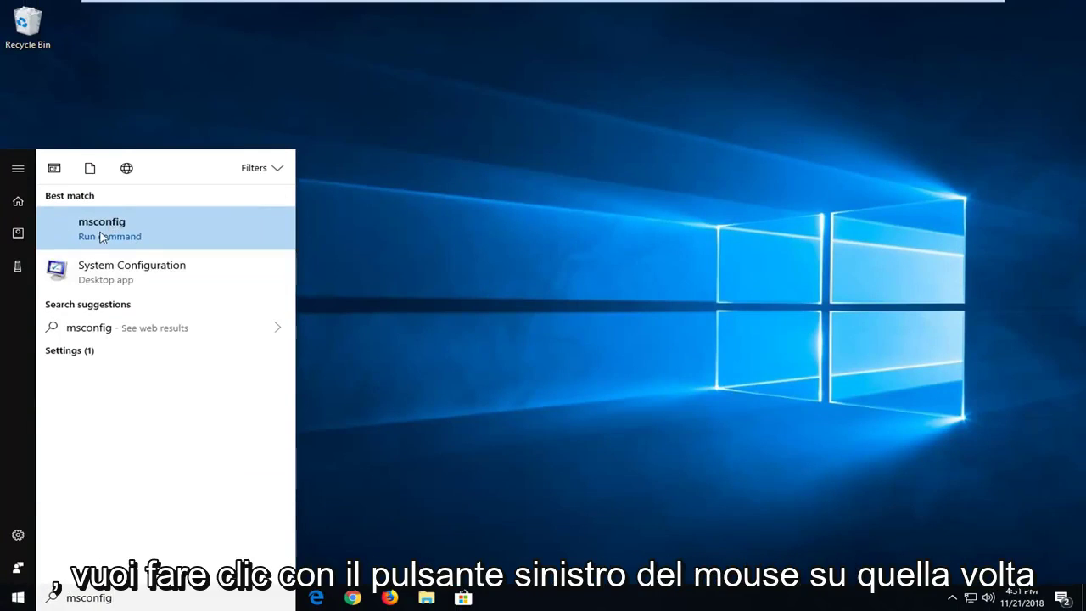
click(251, 246)
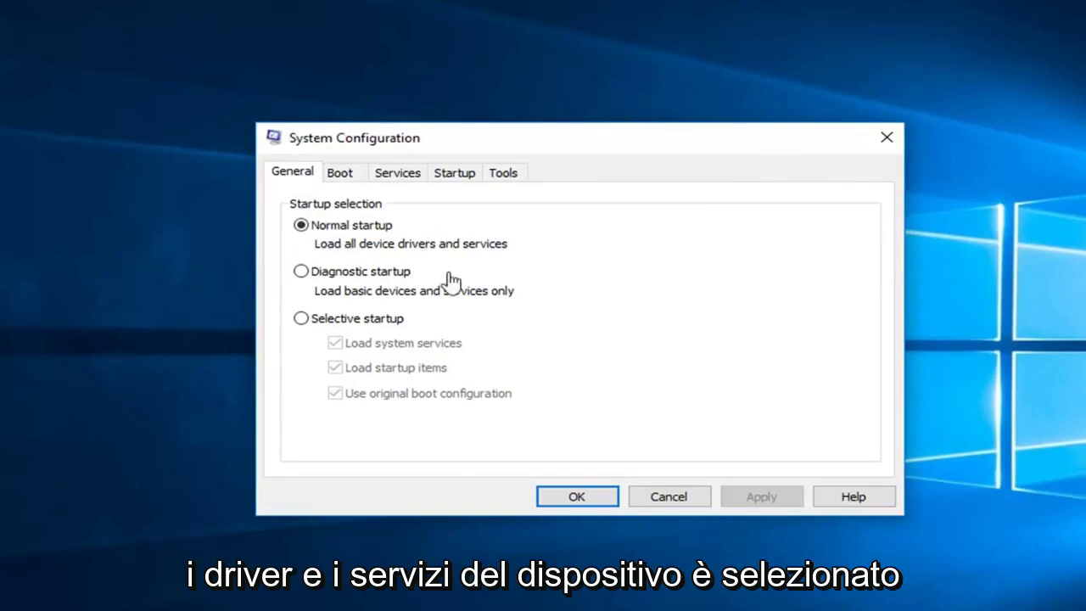
click(575, 500)
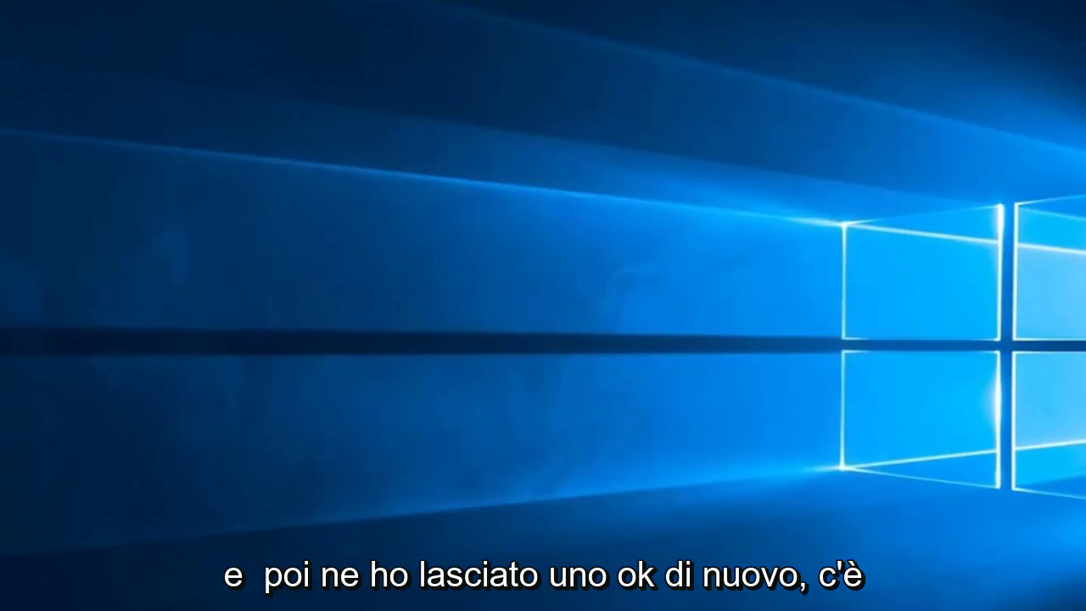